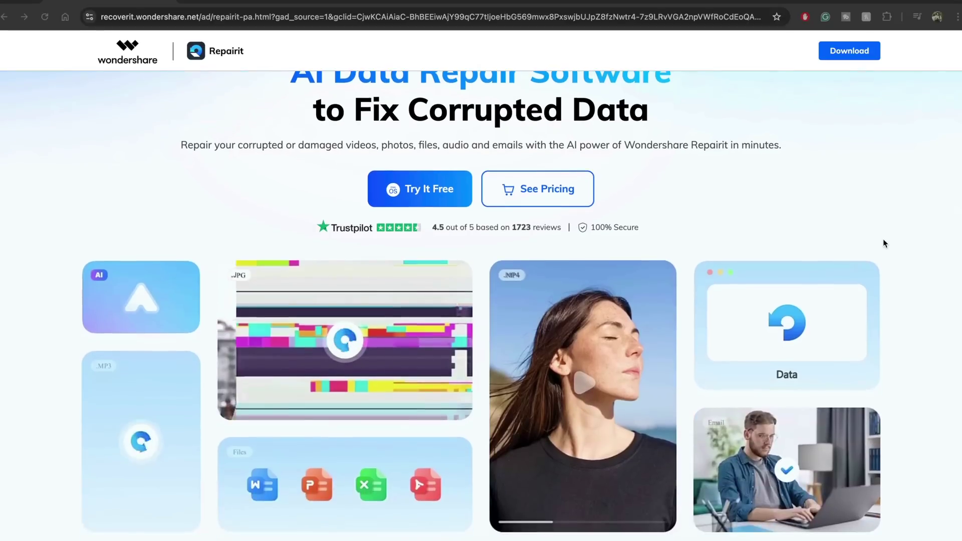
# Scroll the Repairit landing page past Repairit Intelligence to the Video, Photo, File and Audio Repair cards.
pyautogui.scroll(-3, 884, 243)
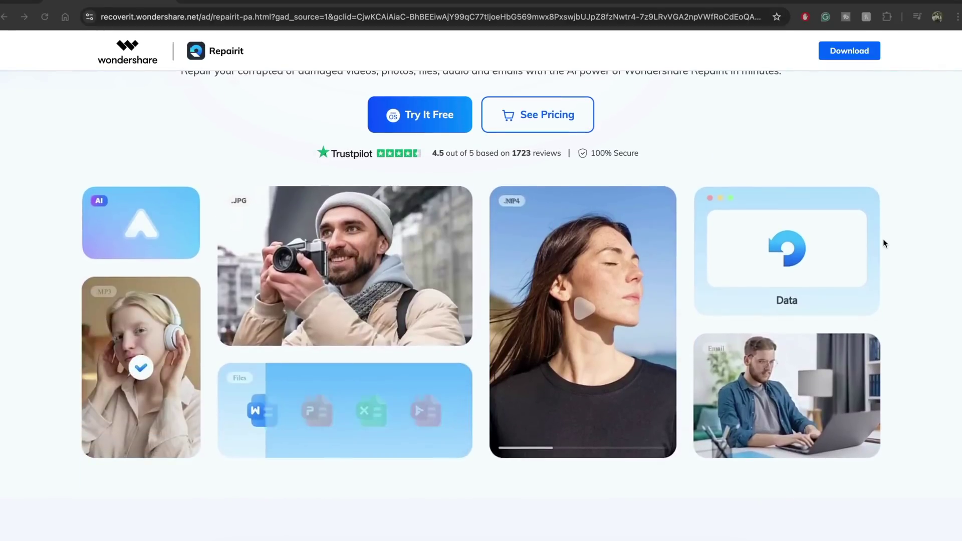
pyautogui.scroll(-4, 884, 244)
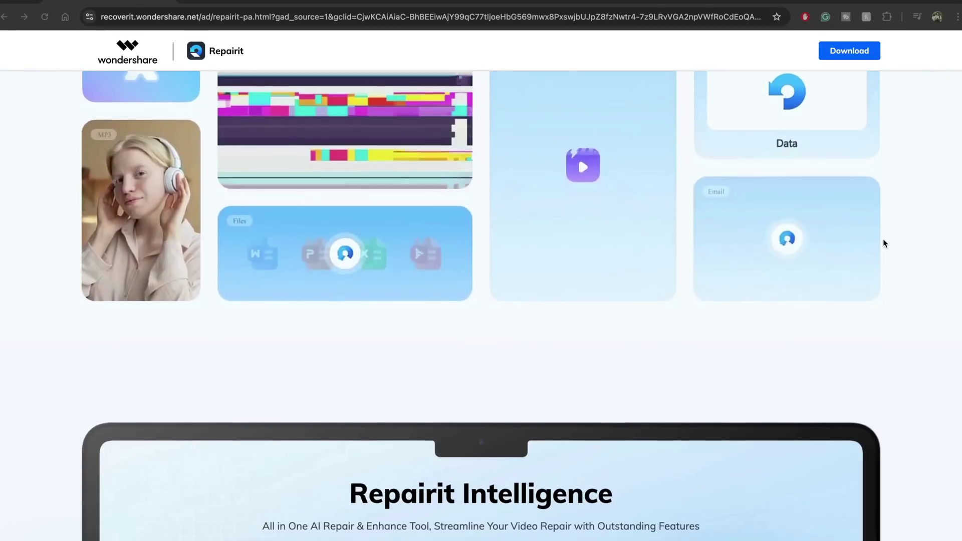
pyautogui.scroll(-3, 883, 243)
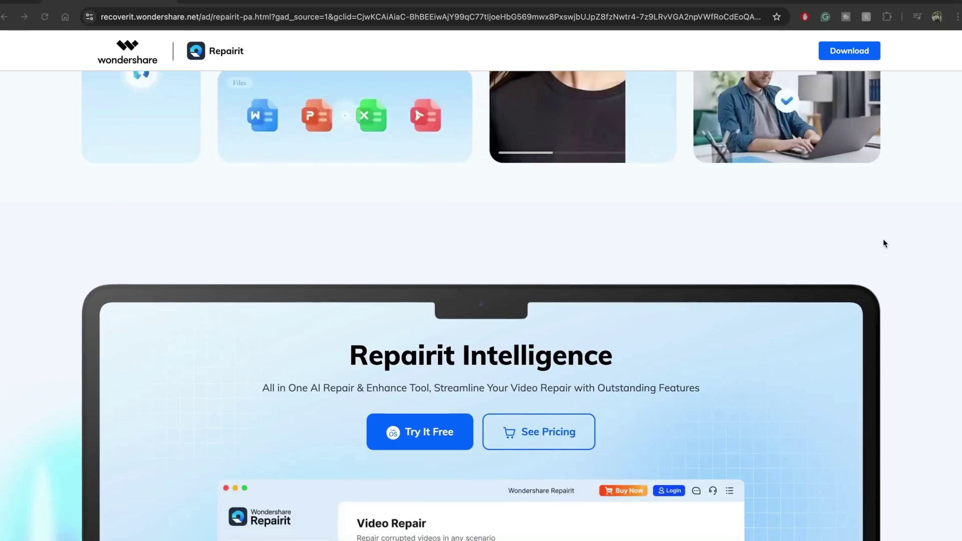
pyautogui.scroll(-5, 883, 244)
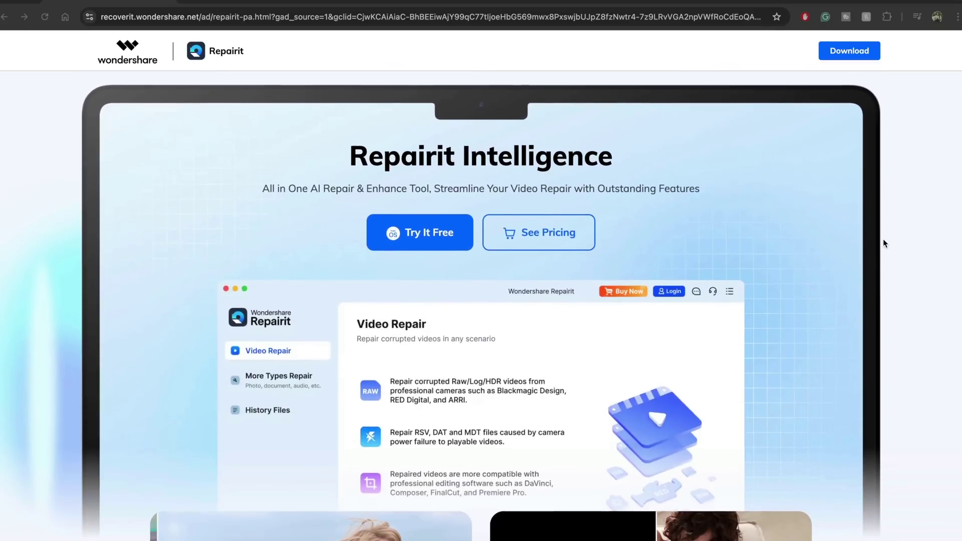
pyautogui.scroll(-3, 884, 244)
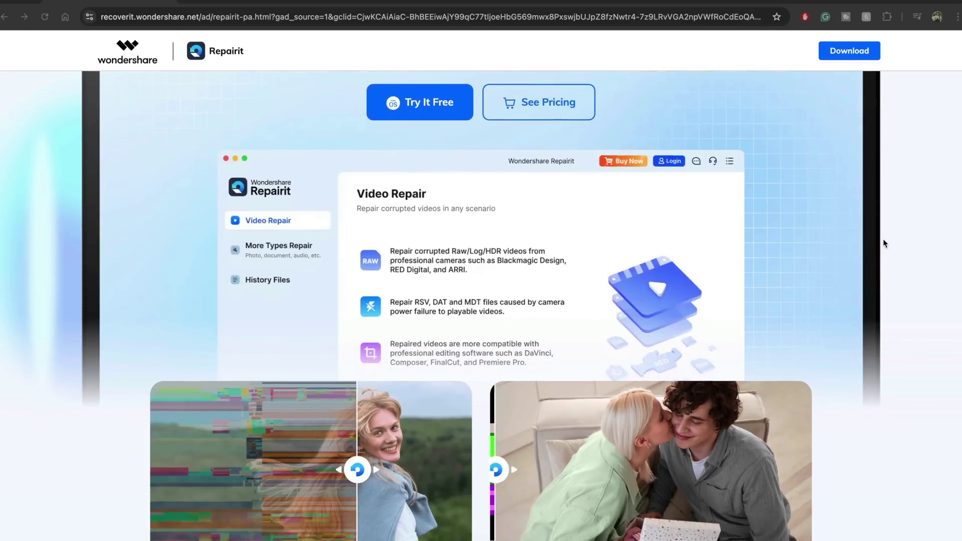
pyautogui.scroll(-3, 883, 244)
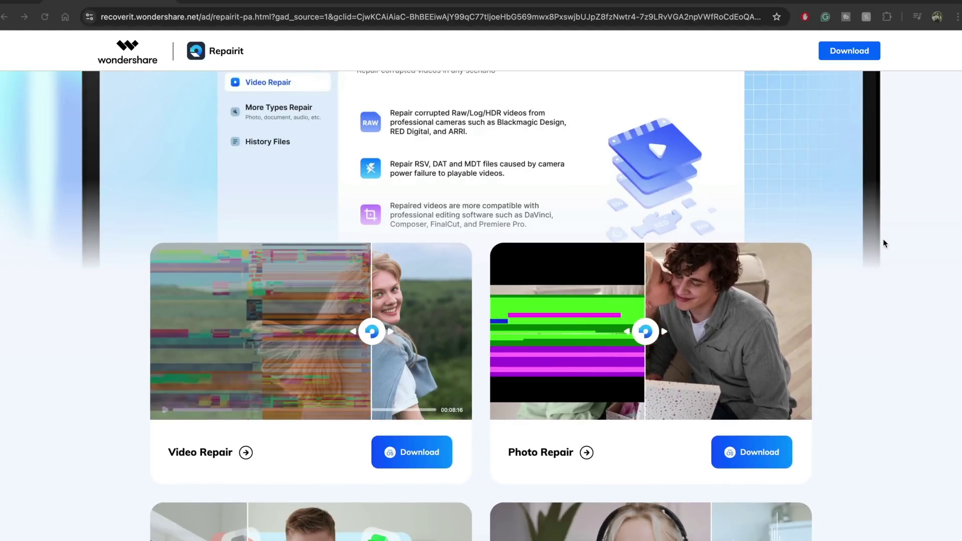
pyautogui.scroll(-5, 883, 243)
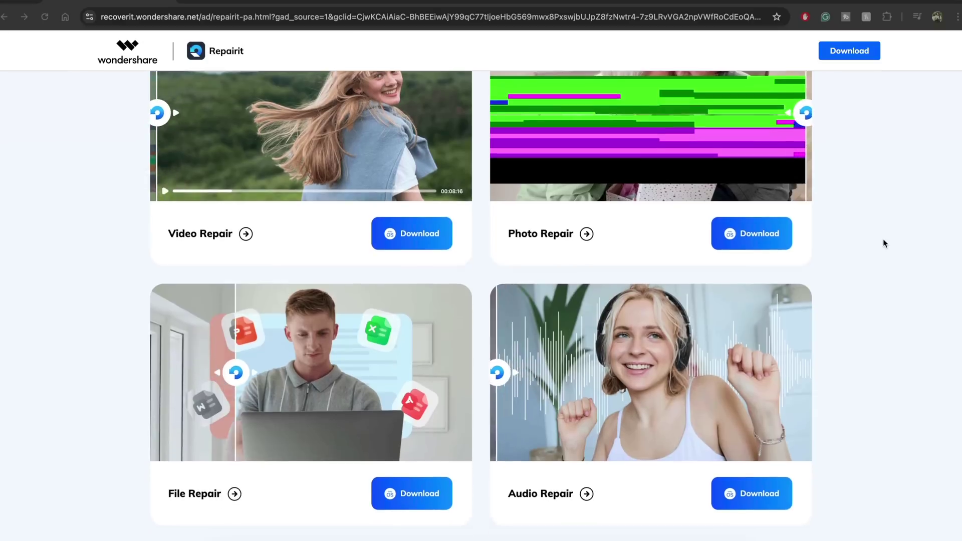
pyautogui.scroll(-3, 884, 240)
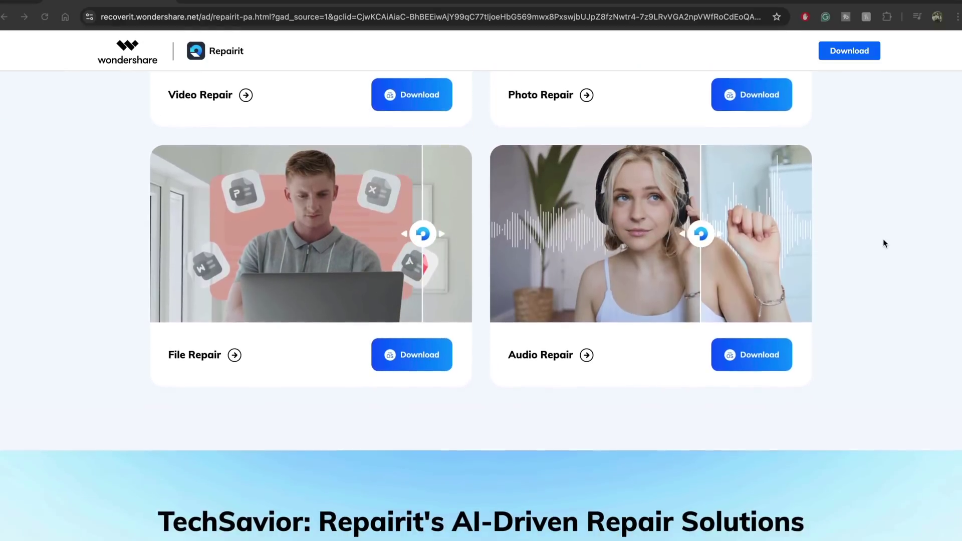
pyautogui.scroll(-5, 883, 243)
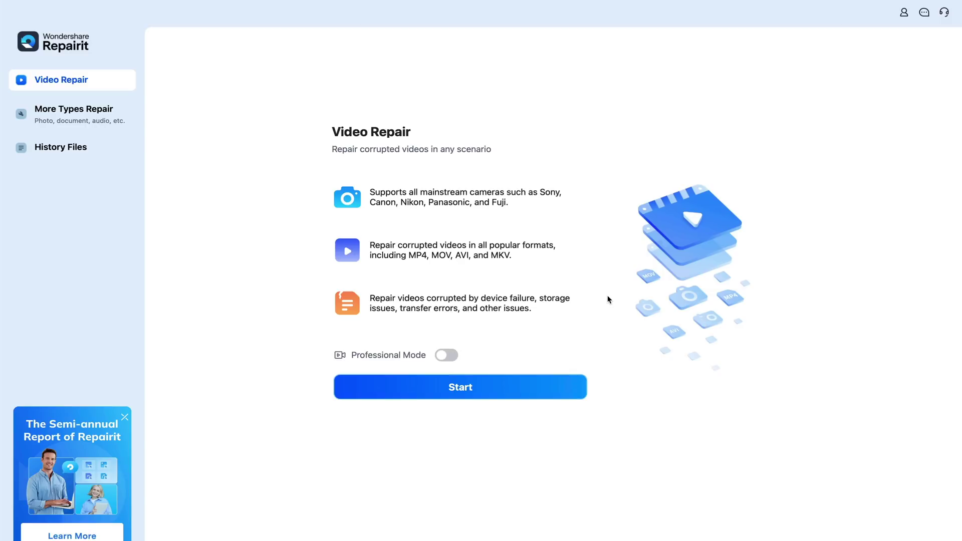
# Toggle Professional Mode to preview its features, then begin a standard video repair with it off.
pyautogui.click(439, 355)
pyautogui.click(461, 387)
# Add Taking_A_Video_fhd_218307.mp4 for repair, preview the repaired result, and try Advanced Repair.
pyautogui.click(469, 401)
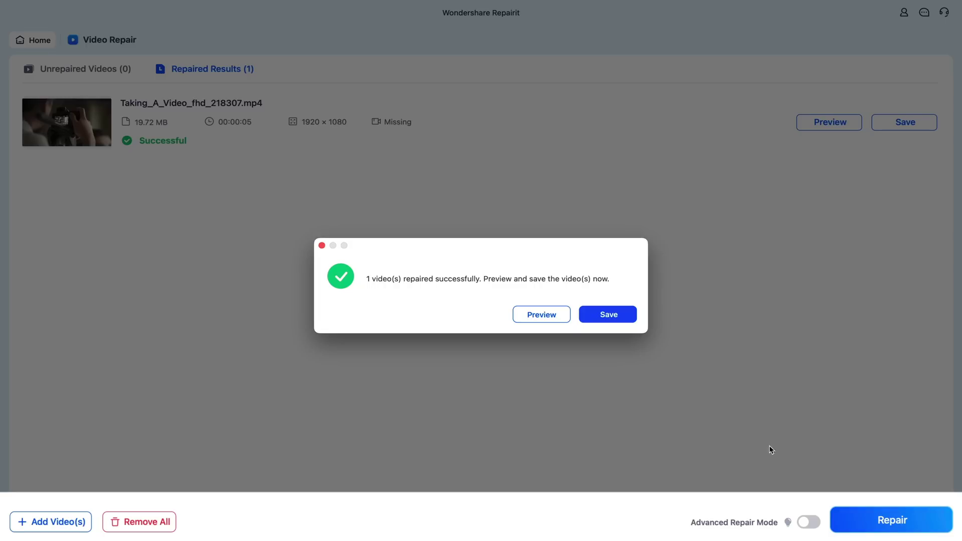
pyautogui.click(553, 317)
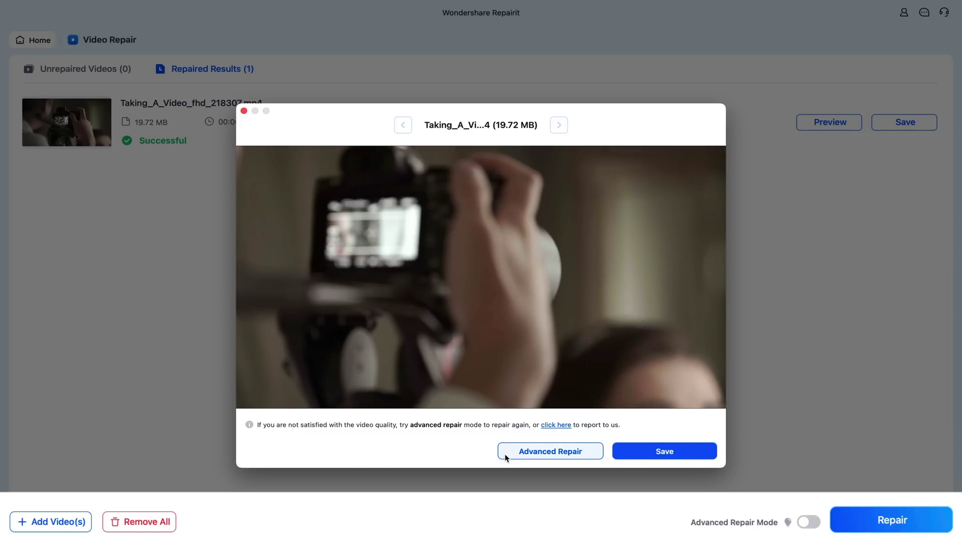
pyautogui.click(523, 455)
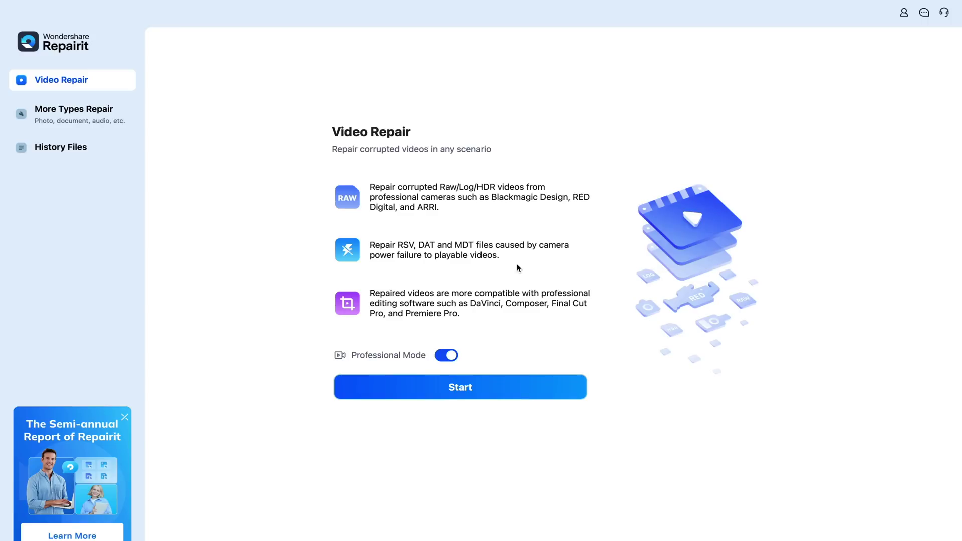
# With Professional Mode on, add HOVER_X1PROMAX_0082.mp4 from the Drone folder to the repair list.
pyautogui.click(453, 357)
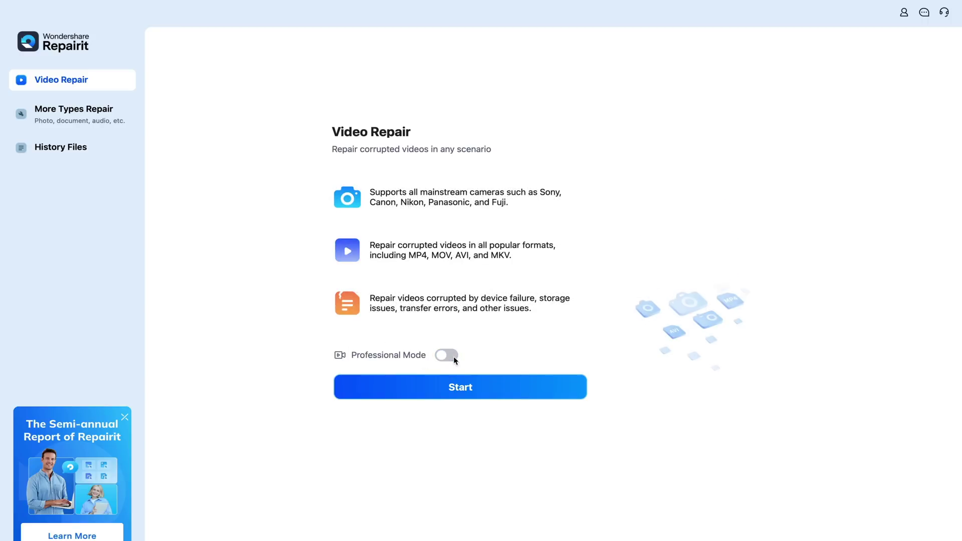
pyautogui.click(453, 357)
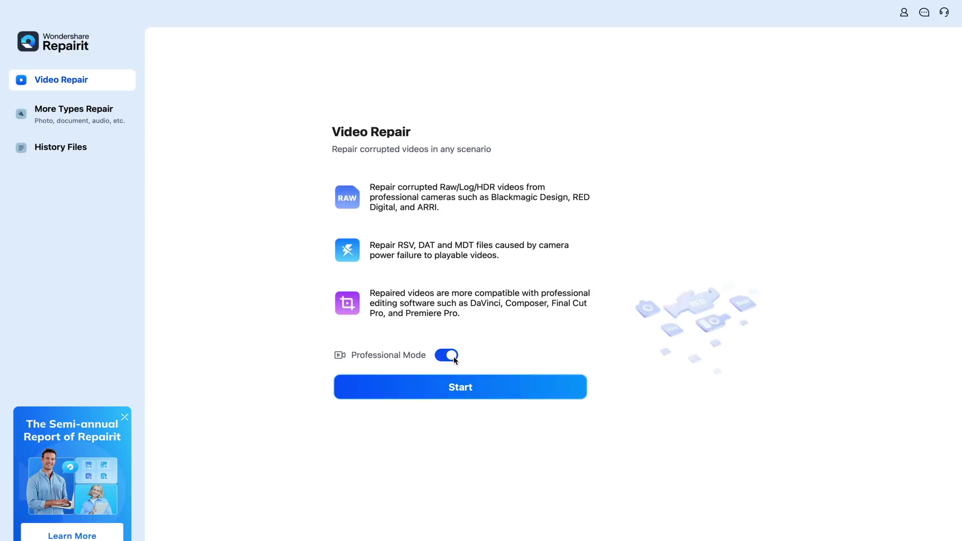
pyautogui.click(478, 383)
pyautogui.click(509, 406)
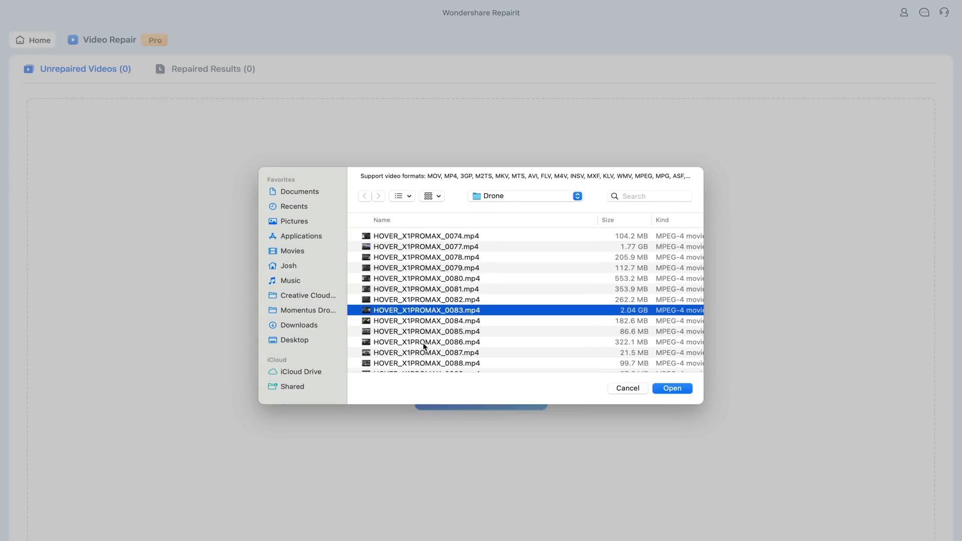
pyautogui.click(446, 300)
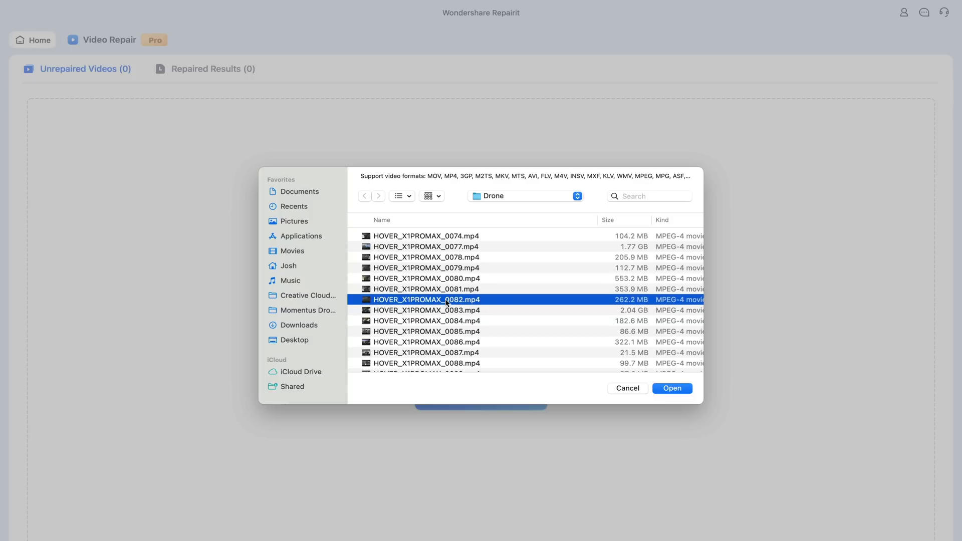
pyautogui.click(678, 389)
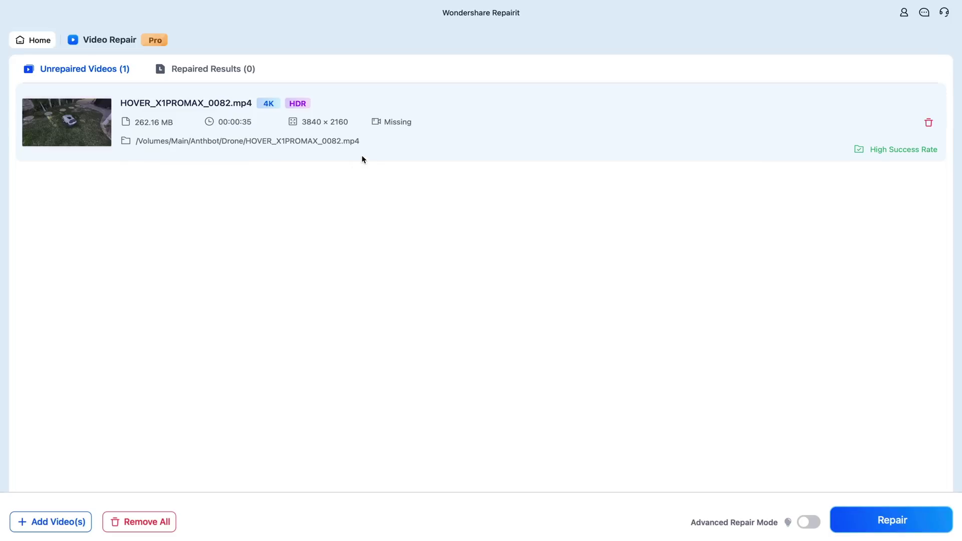
# Run advanced repair on HOVER_X1PROMAX_0082.mp4 using HOVER_X1PROMAX_0083.mp4 as the sample video.
pyautogui.click(807, 523)
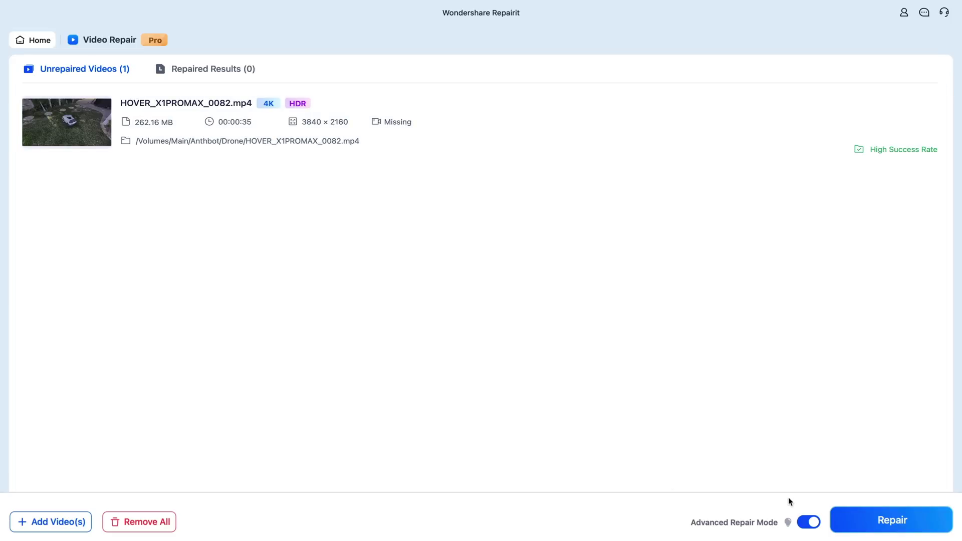
pyautogui.click(882, 517)
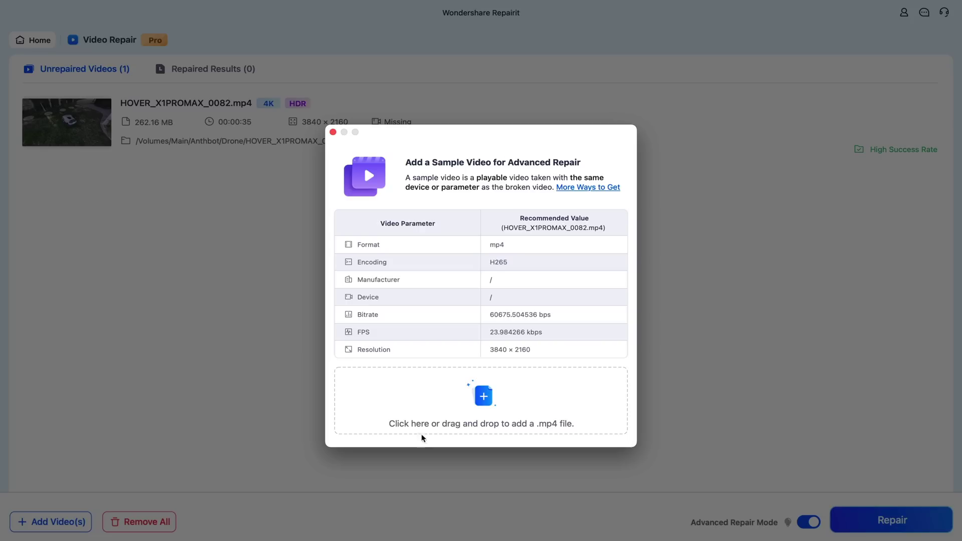
pyautogui.click(484, 401)
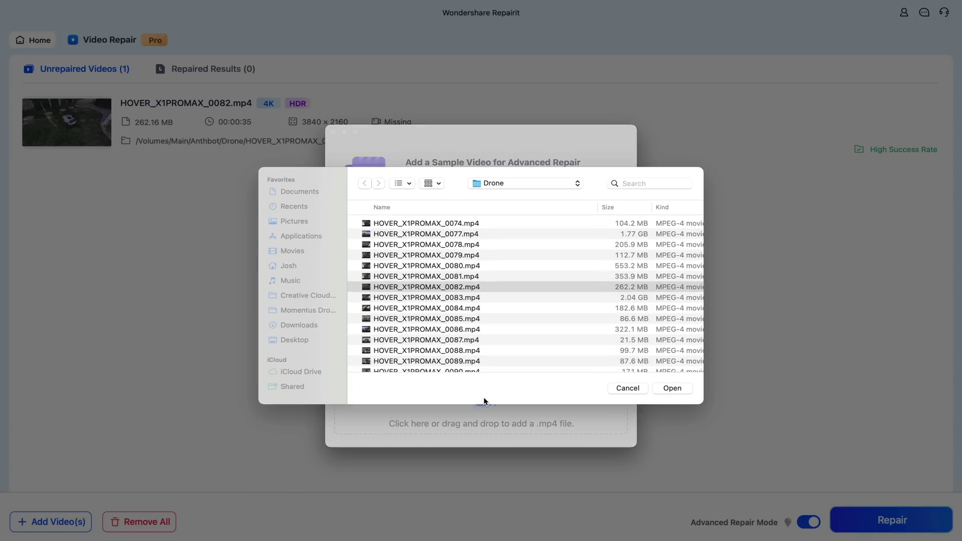
pyautogui.click(466, 299)
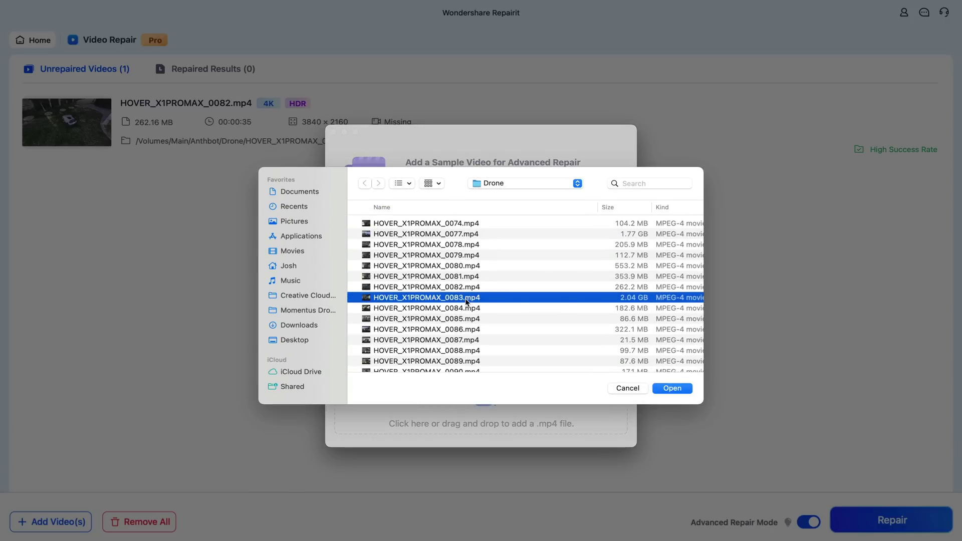
pyautogui.click(678, 384)
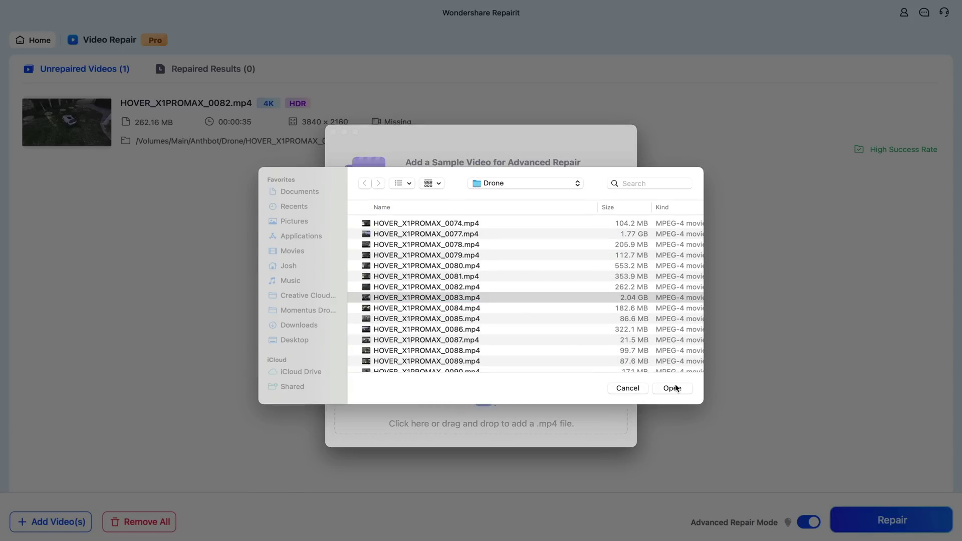
pyautogui.click(672, 388)
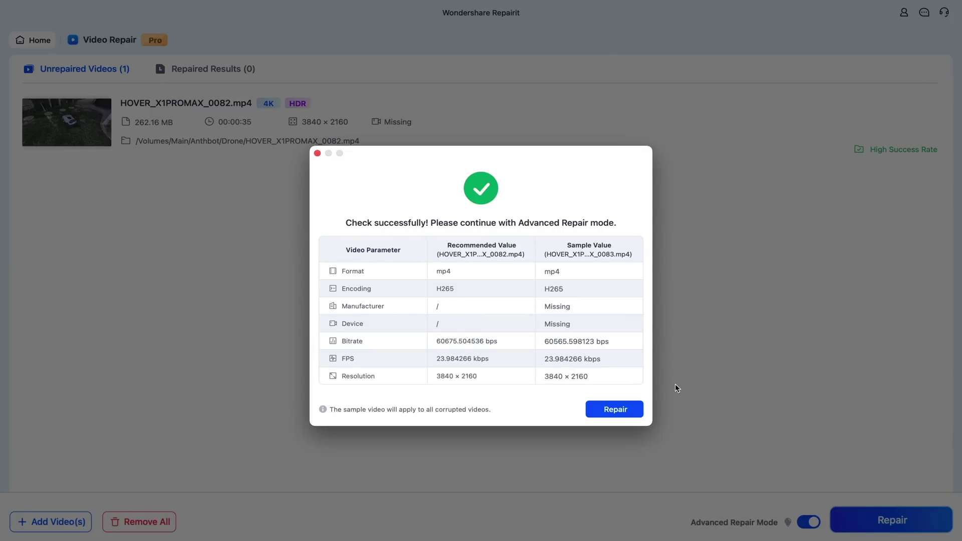
pyautogui.click(621, 409)
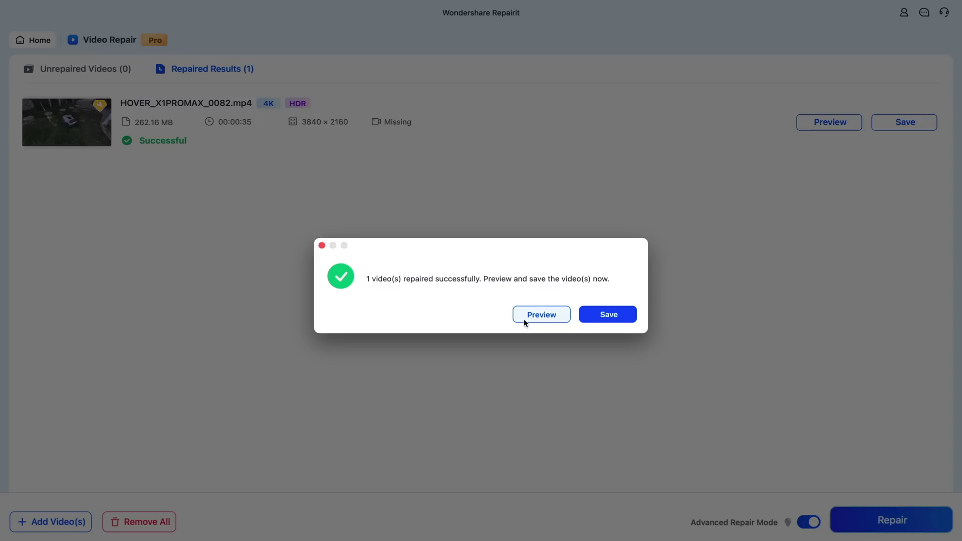
# Preview the repaired HOVER_X1PROMAX_0082.mp4, then bring up its save dialog set to Documents.
pyautogui.click(524, 319)
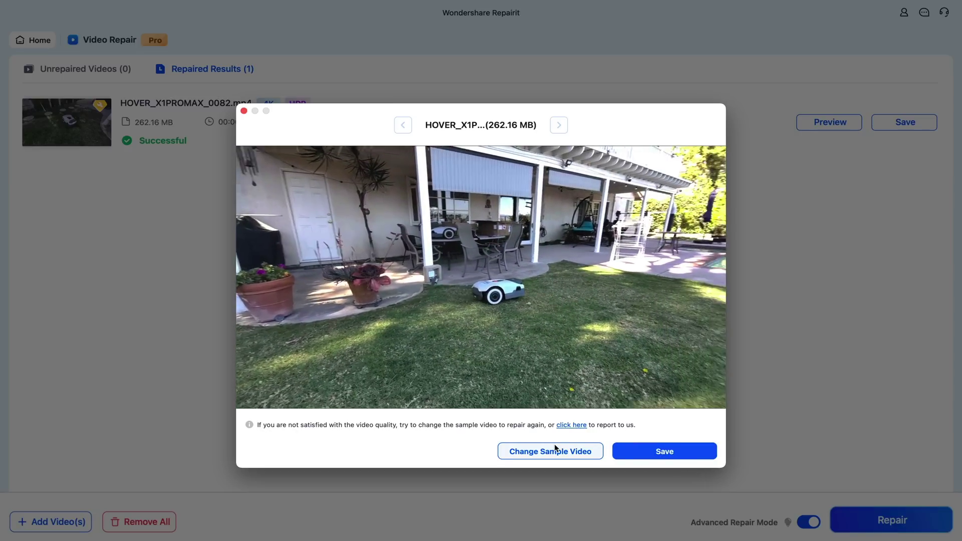
pyautogui.click(650, 448)
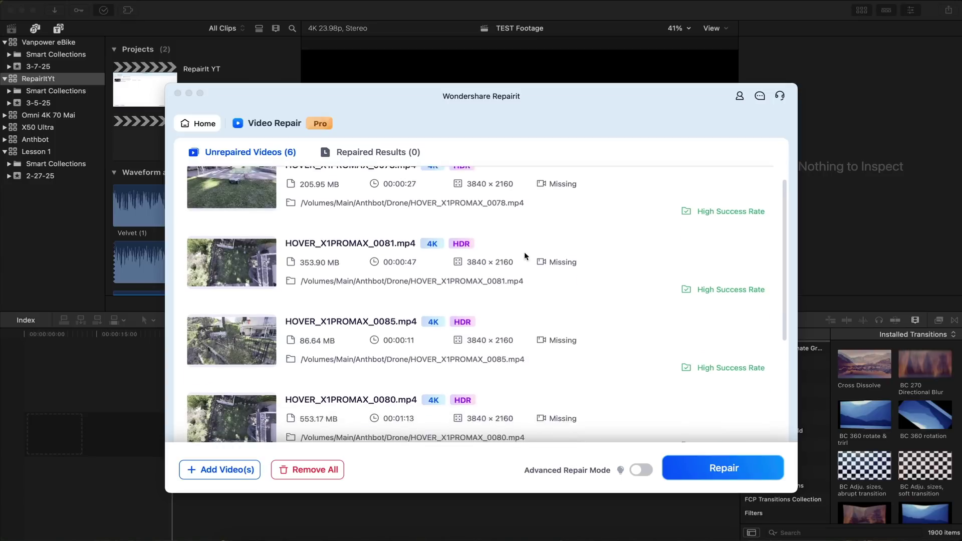
# Batch-repair the six drone clips in advanced mode with sample HOVER_X1PROMAX_0088.mp4 and save them all.
pyautogui.scroll(-5, 525, 257)
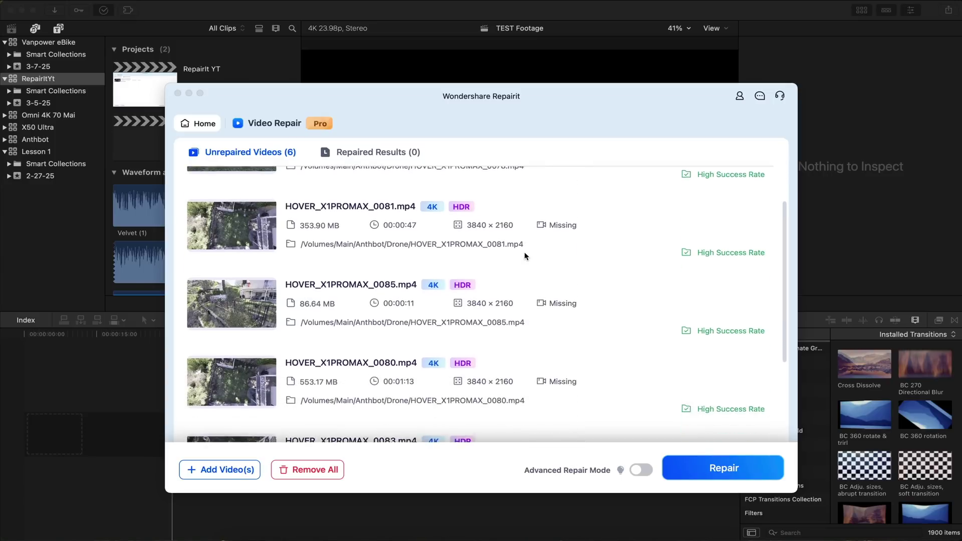
pyautogui.scroll(-4, 525, 257)
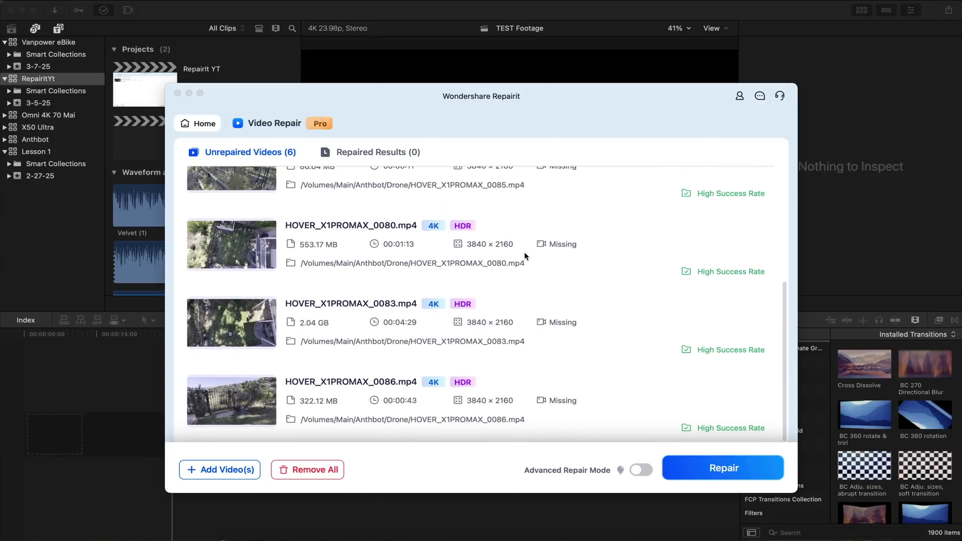
pyautogui.click(639, 471)
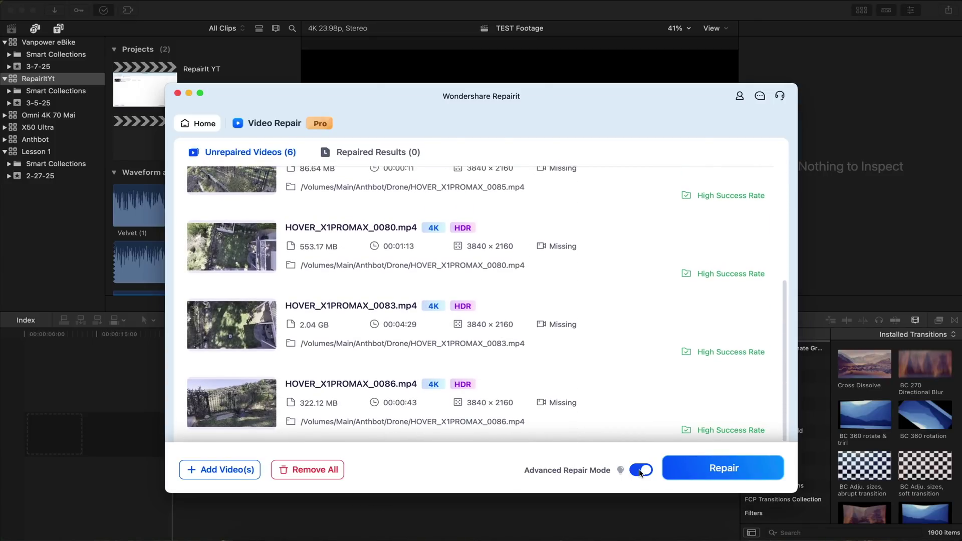
pyautogui.click(705, 469)
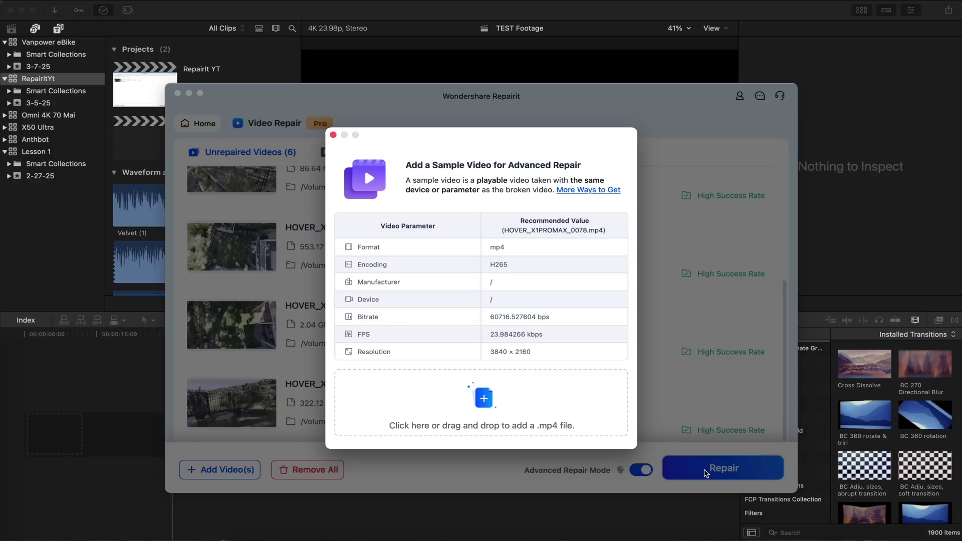
pyautogui.click(508, 394)
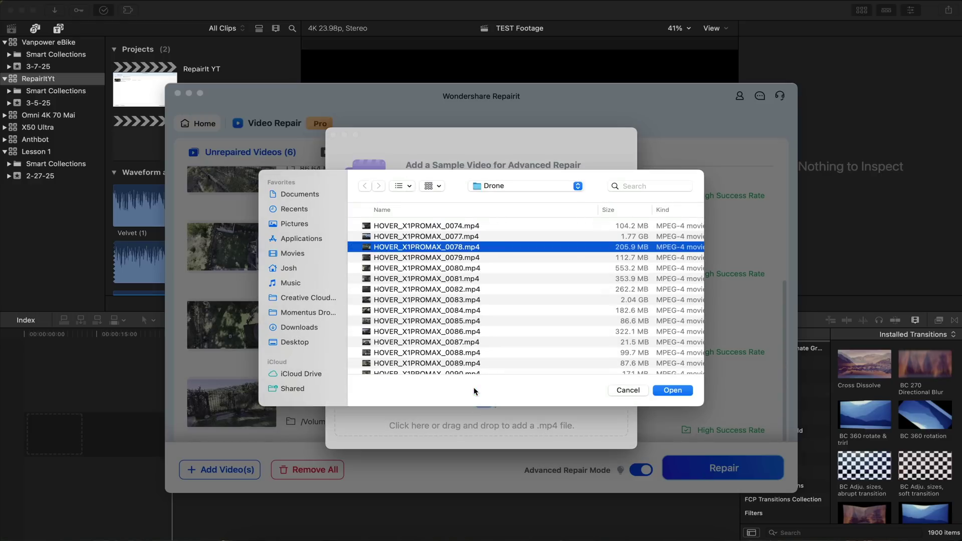
pyautogui.click(474, 355)
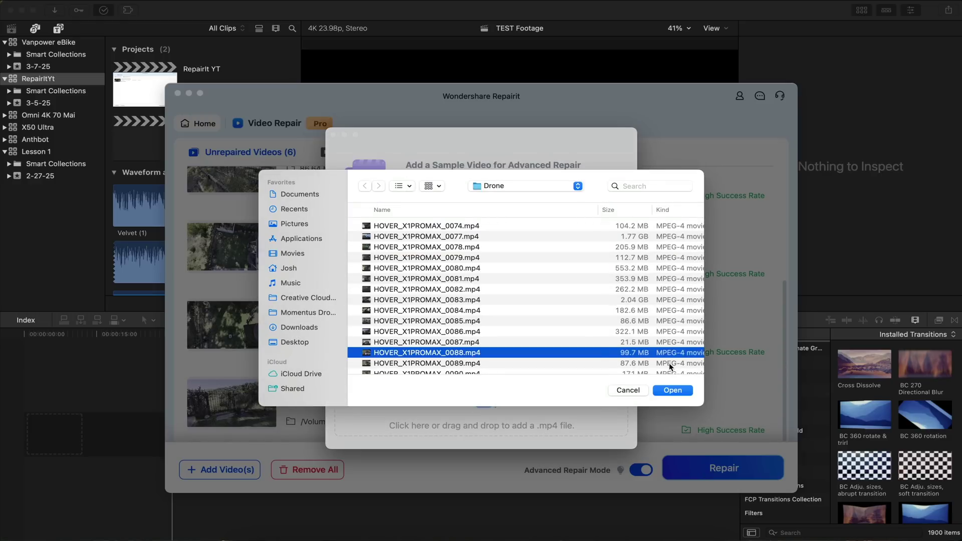
pyautogui.click(673, 391)
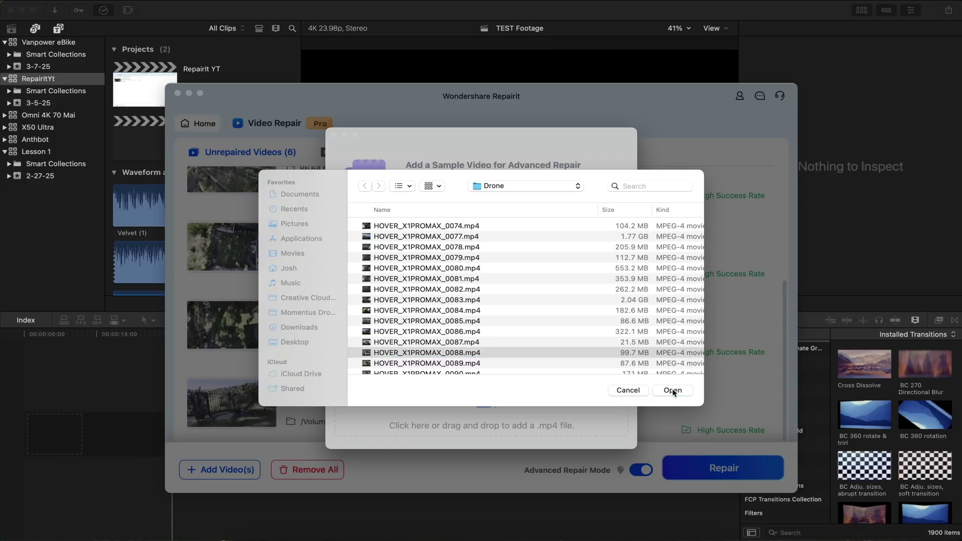
pyautogui.click(615, 412)
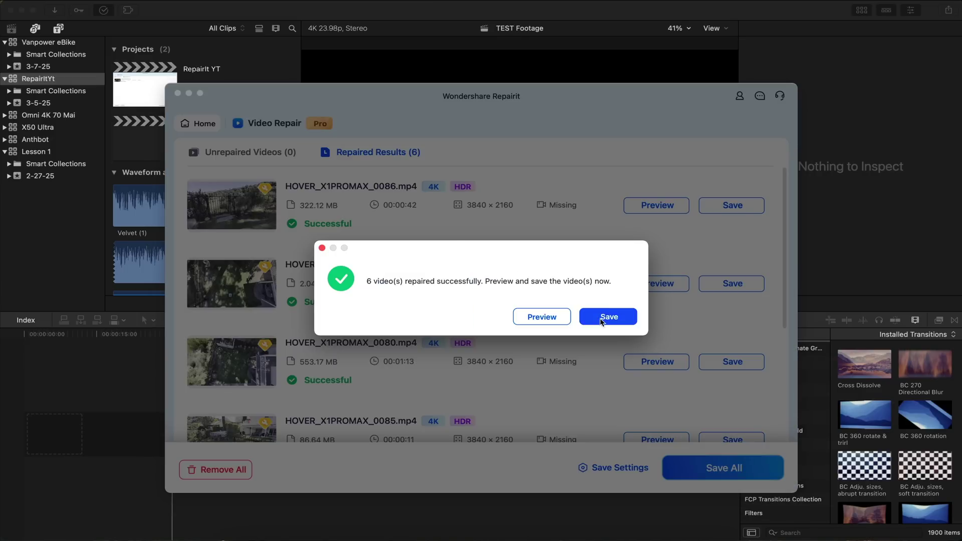
pyautogui.click(602, 320)
pyautogui.click(668, 341)
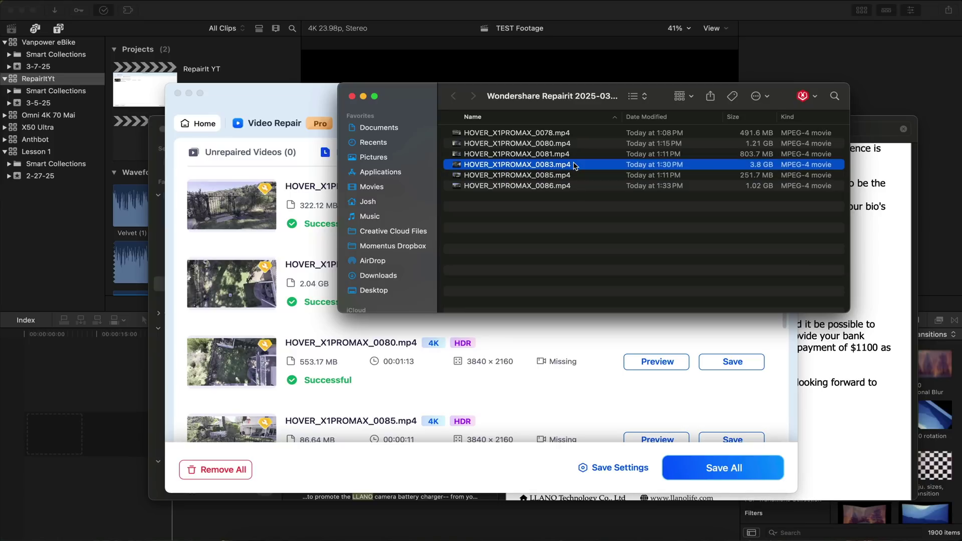
# Drag all six saved repaired clips from Finder into the Final Cut Pro timeline.
pyautogui.press('super+a')
pyautogui.moveTo(490, 135); pyautogui.dragTo(50, 435)
pyautogui.click(50, 436)
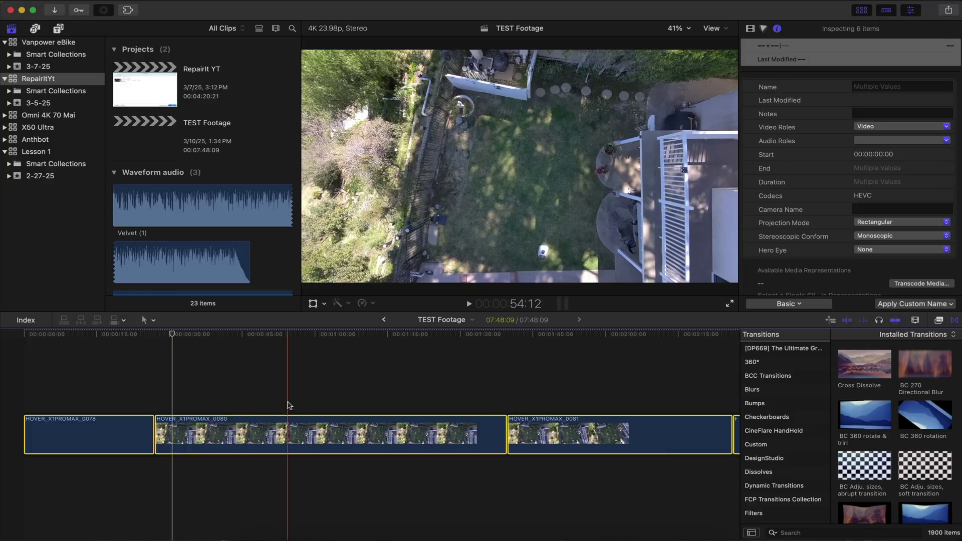
pyautogui.click(310, 366)
# Play the timeline, then check HOVER_X1PROMAX_0081's info: 3840 × 2160, HEVC, Rec. 2020 HLG.
pyautogui.press('space')
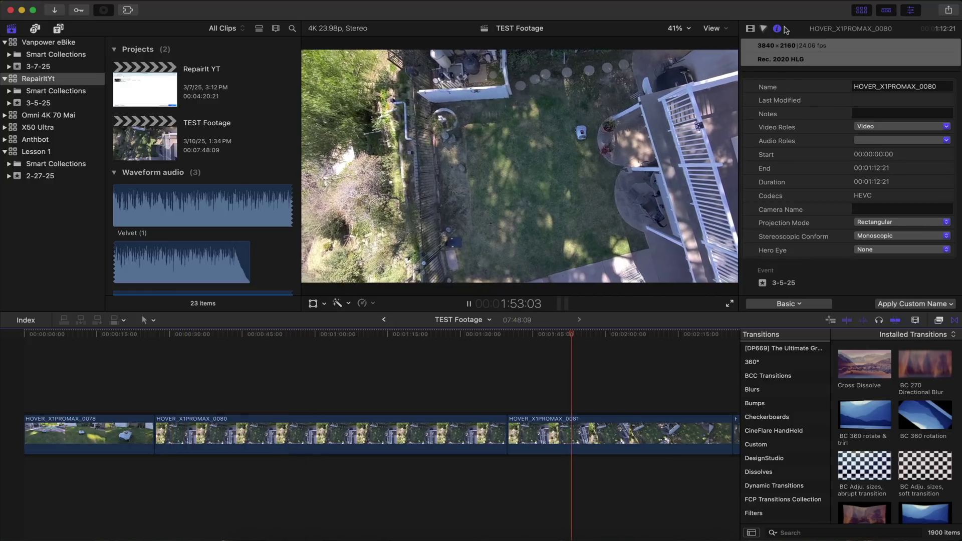
pyautogui.press('space')
pyautogui.click(646, 433)
pyautogui.click(778, 29)
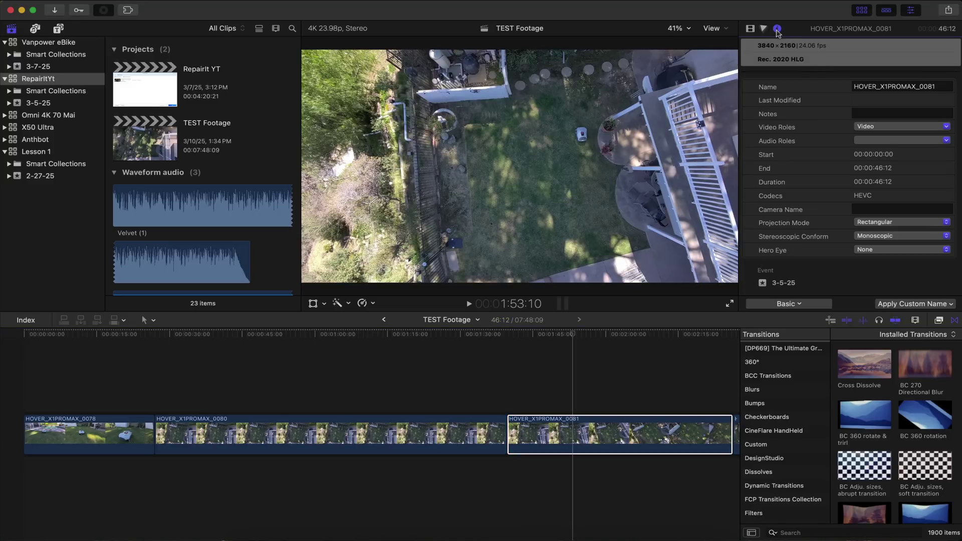
pyautogui.scroll(2, 810, 81)
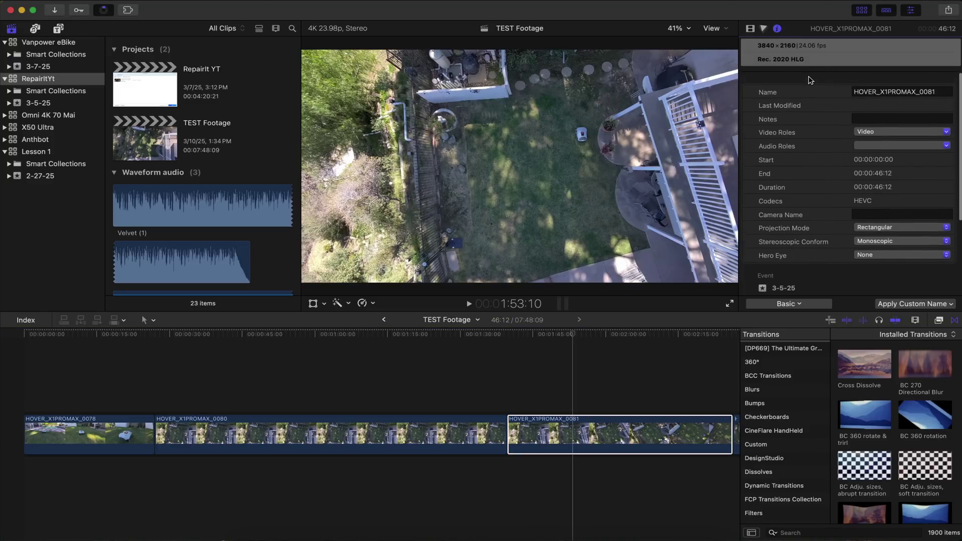
pyautogui.scroll(-5, 820, 150)
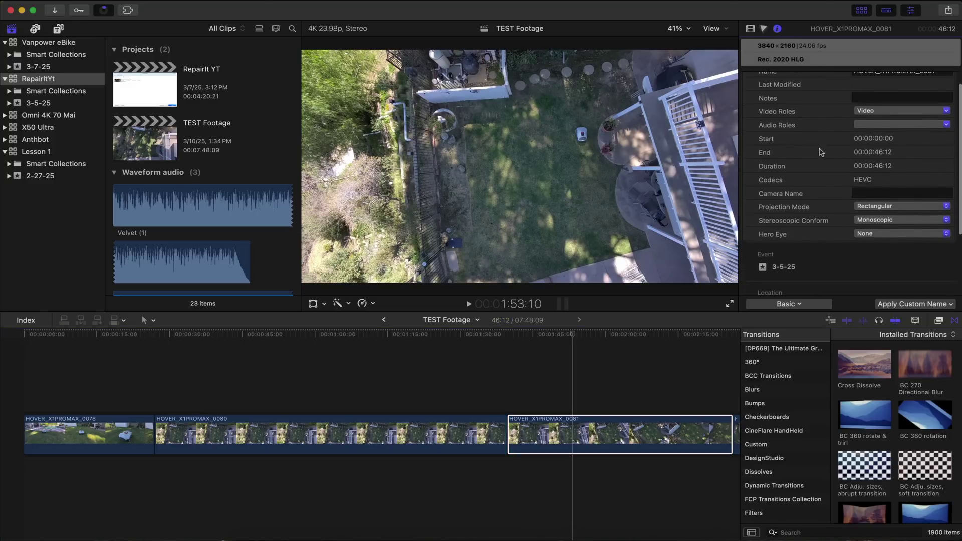